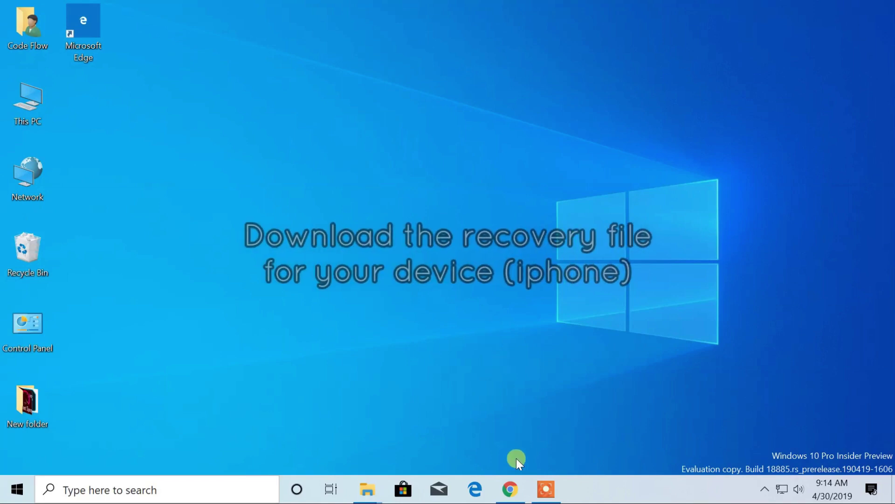
# In Chrome, go to ipsw.me and choose iPhone, then the iPhone 6s model.
pyautogui.click(510, 488)
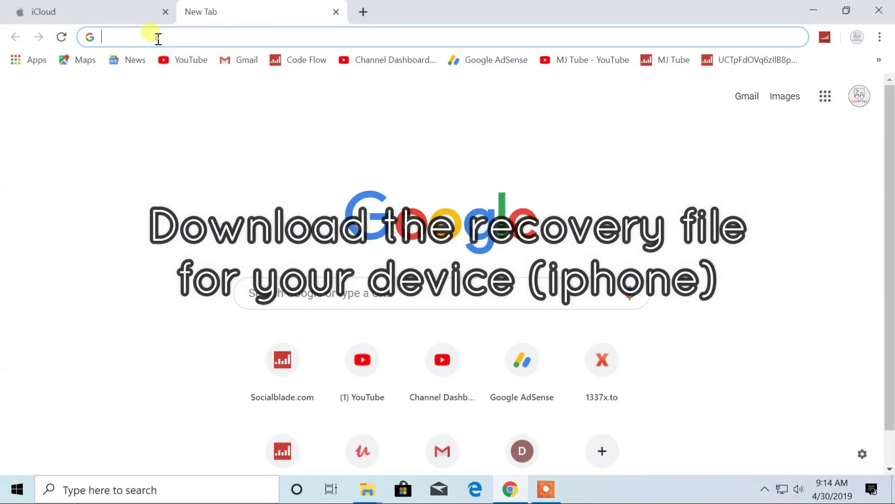
pyautogui.write('ipsw.me')
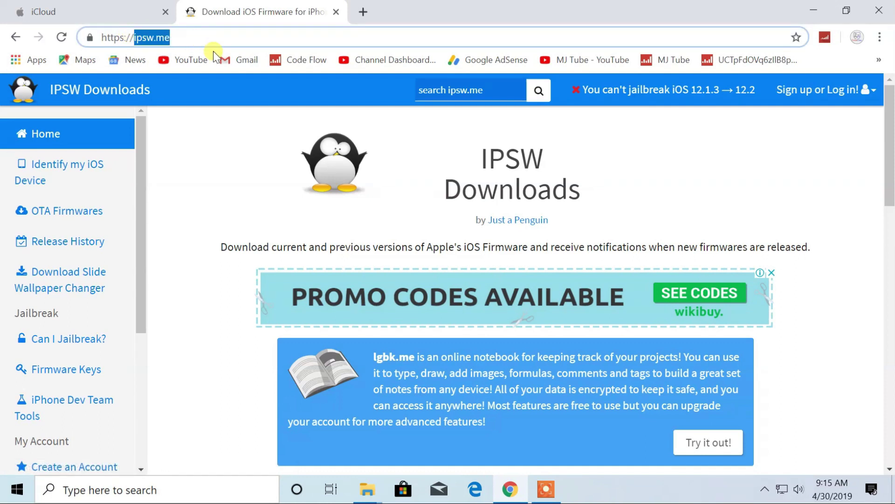
pyautogui.scroll(-5, 264, 254)
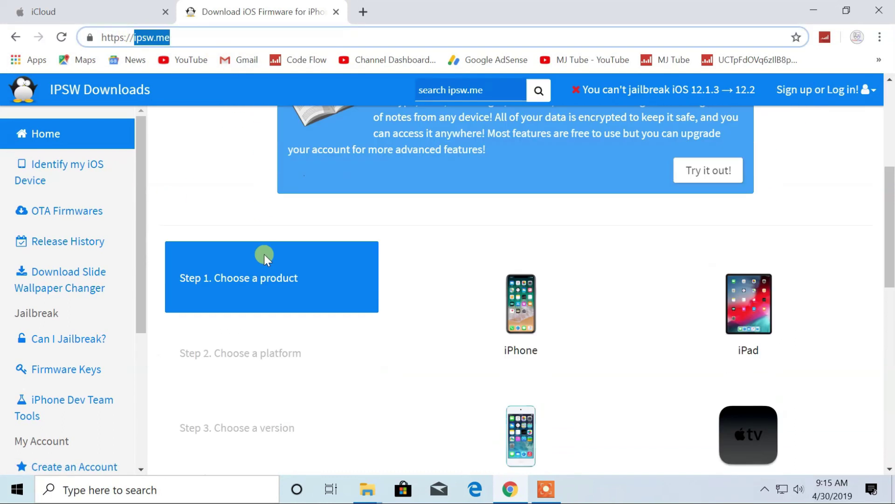
pyautogui.scroll(-2, 264, 254)
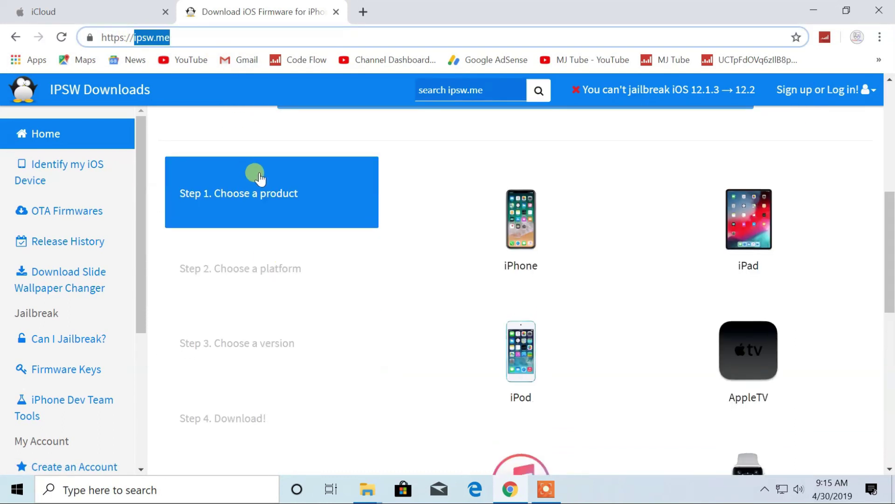
pyautogui.click(538, 244)
pyautogui.scroll(-9, 485, 298)
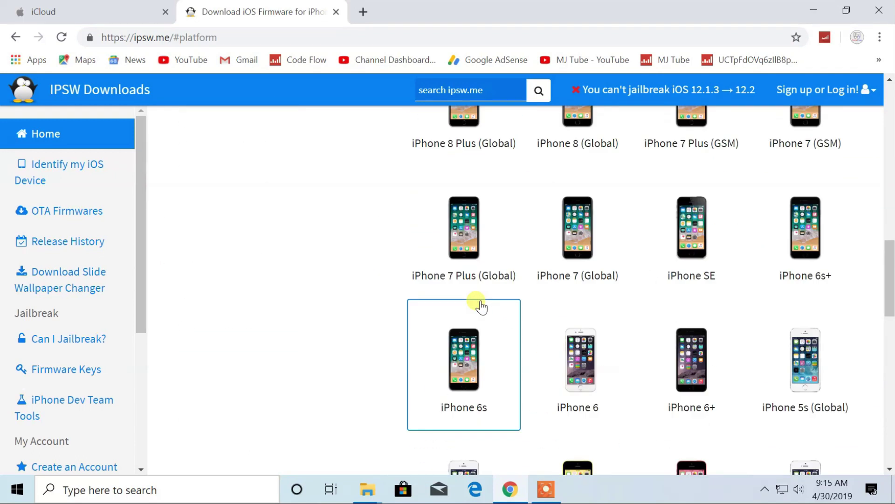
pyautogui.scroll(-2, 559, 301)
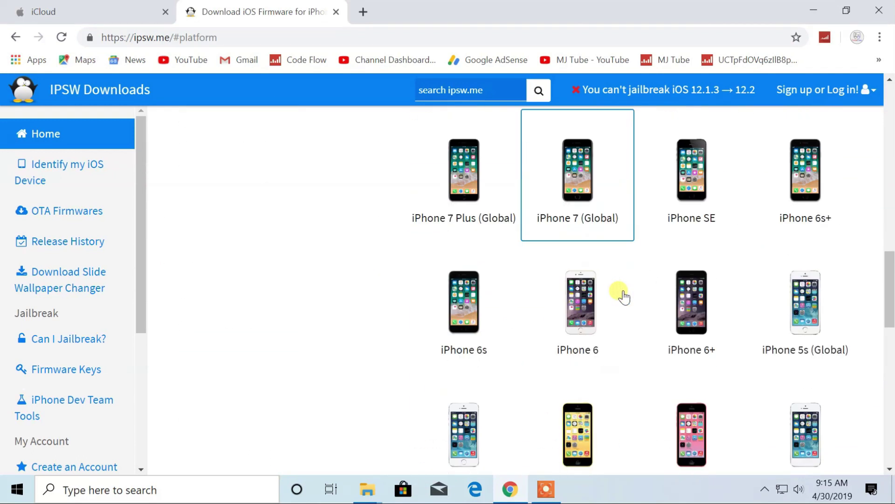
pyautogui.click(464, 315)
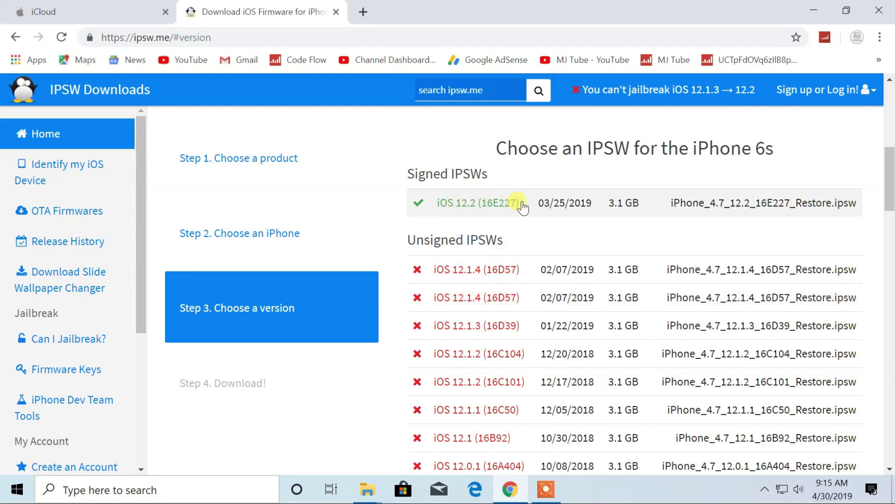
# Pick the signed iOS 12.2 (16E227) firmware and download the 3.1 GB file.
pyautogui.moveTo(709, 149); pyautogui.dragTo(775, 150)
pyautogui.click(485, 204)
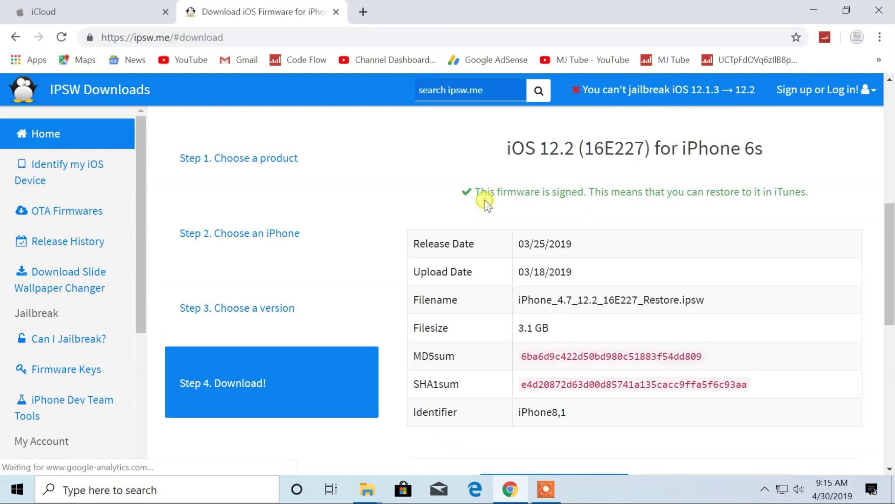
pyautogui.moveTo(508, 192); pyautogui.dragTo(821, 196)
pyautogui.scroll(-2, 631, 219)
pyautogui.scroll(2, 653, 201)
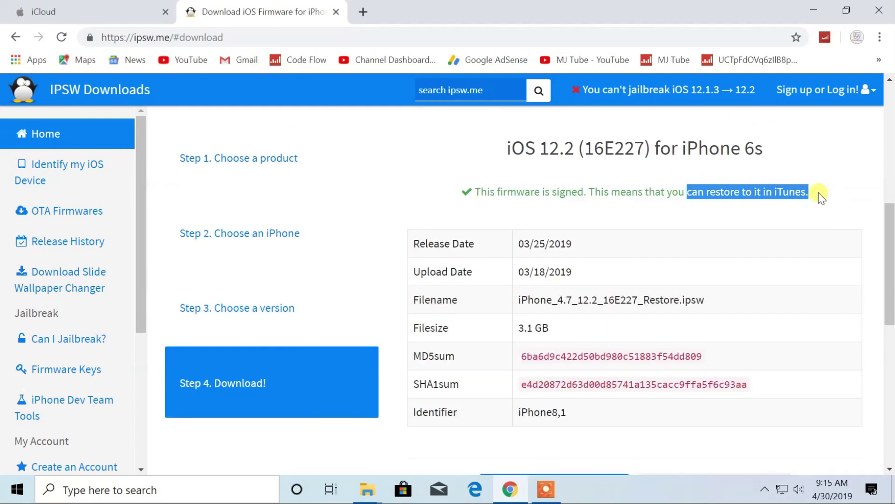
pyautogui.scroll(-3, 772, 222)
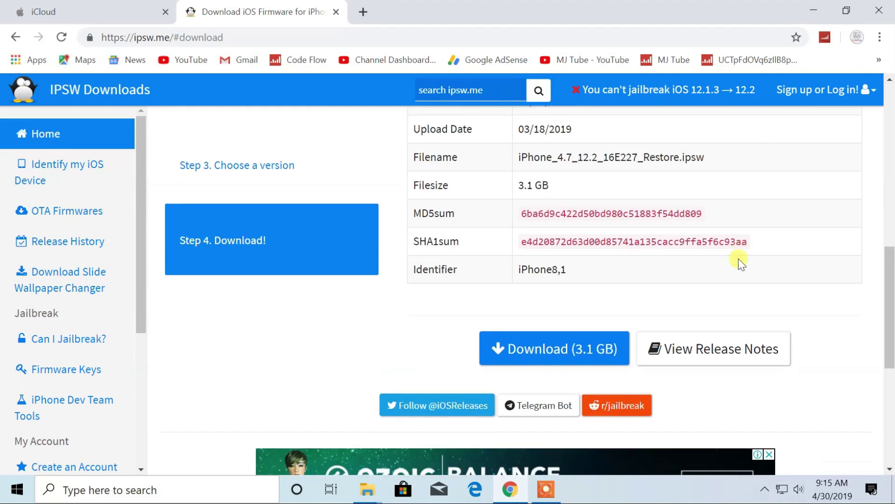
pyautogui.click(556, 348)
pyautogui.scroll(3, 556, 343)
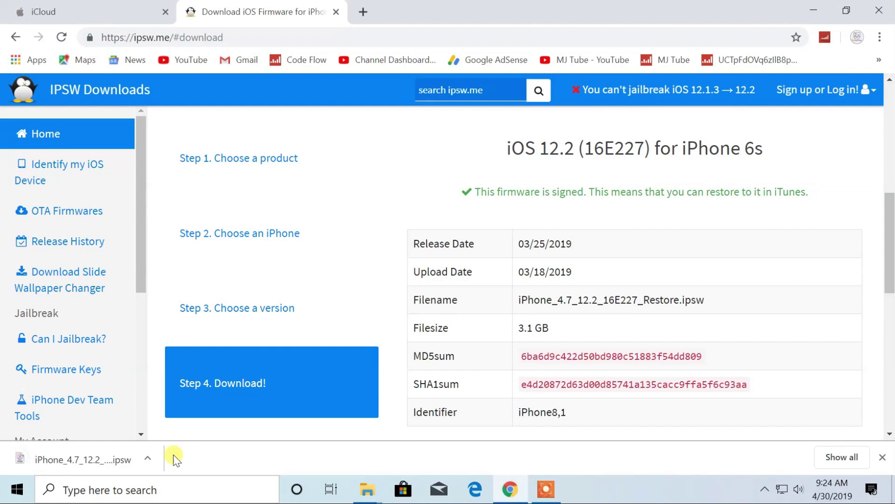
# Show the downloaded iOS 12.2 IPSW in its folder, then refresh the desktop.
pyautogui.click(147, 458)
pyautogui.click(186, 408)
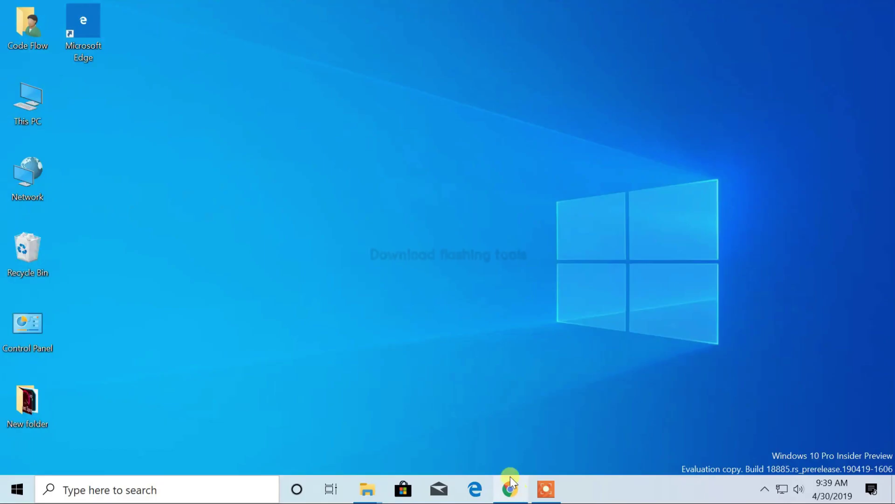
pyautogui.rightClick(421, 186)
pyautogui.click(450, 226)
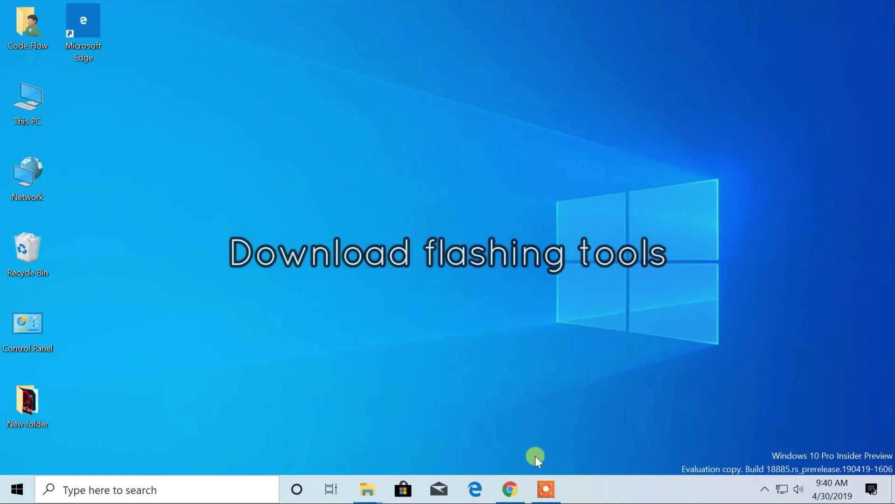
pyautogui.click(510, 489)
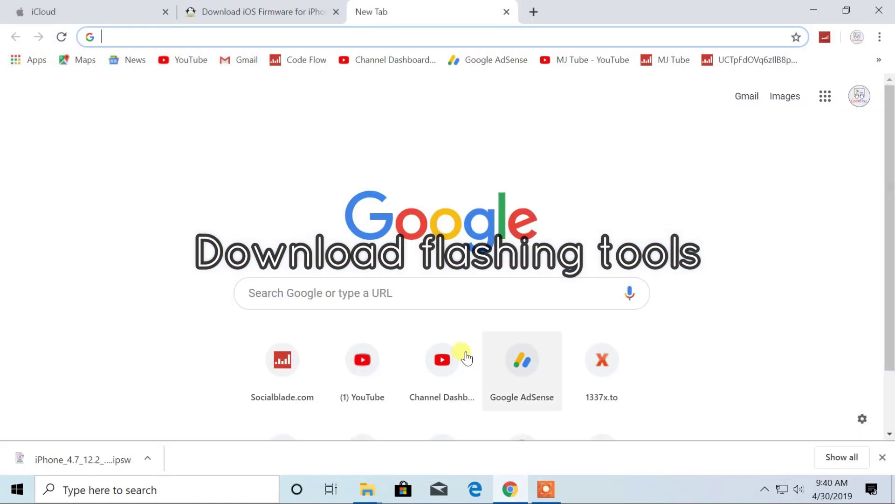
pyautogui.click(238, 36)
pyautogui.write('http://www.3u.com/')
pyautogui.hotkey('ctrl', 'a')
pyautogui.press('Return')
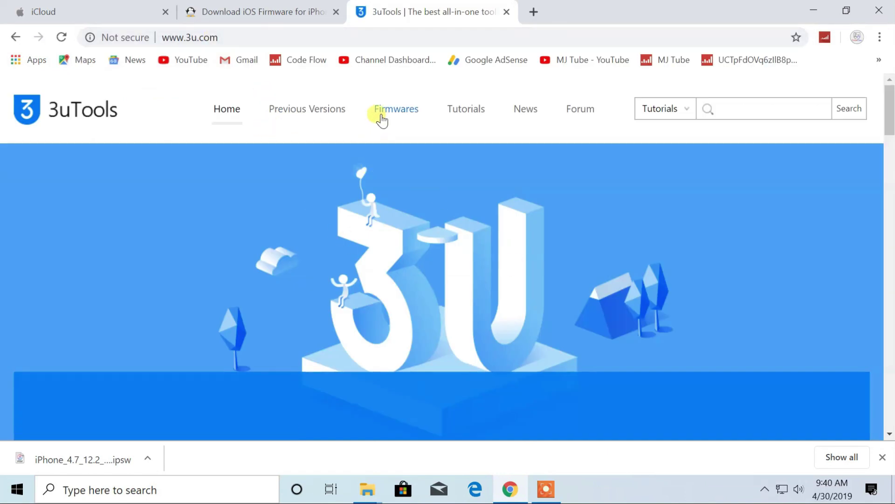
pyautogui.scroll(-6, 422, 216)
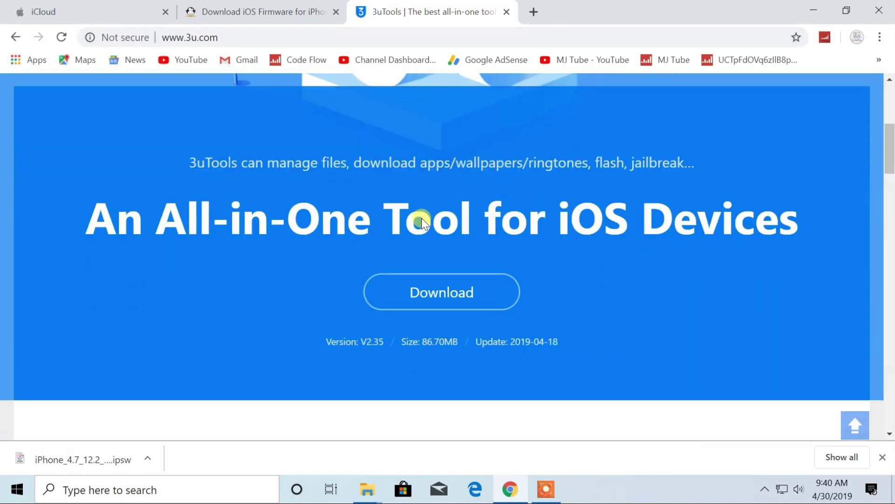
pyautogui.click(464, 300)
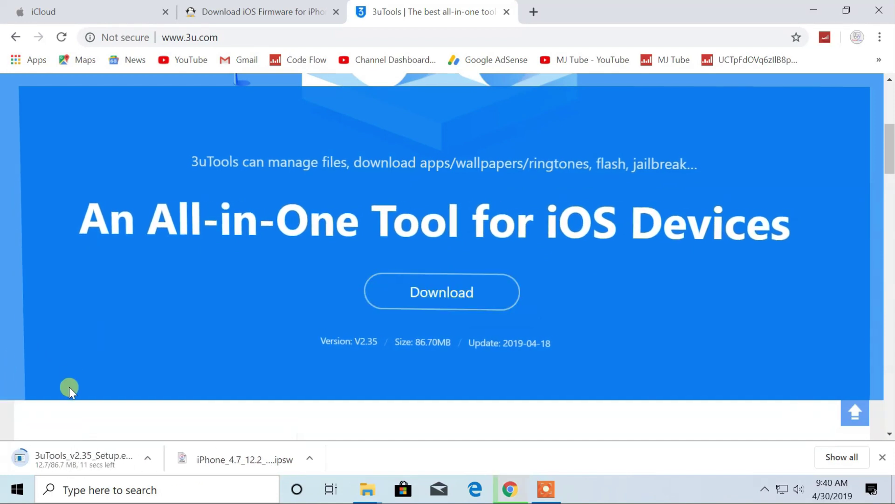
pyautogui.scroll(-8, 179, 411)
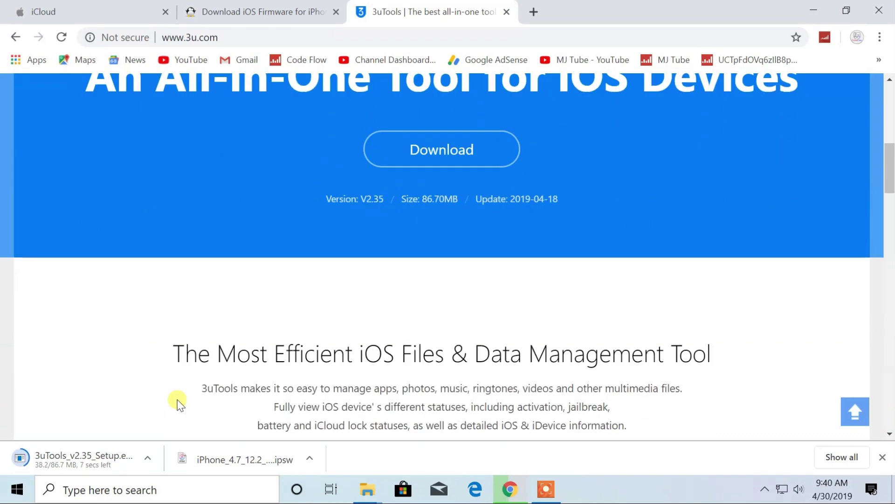
pyautogui.scroll(-15, 177, 405)
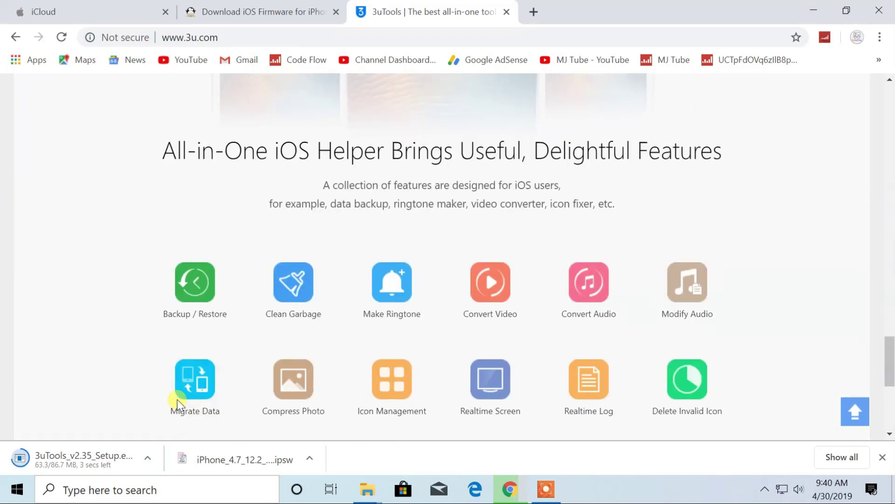
pyautogui.scroll(20, 178, 402)
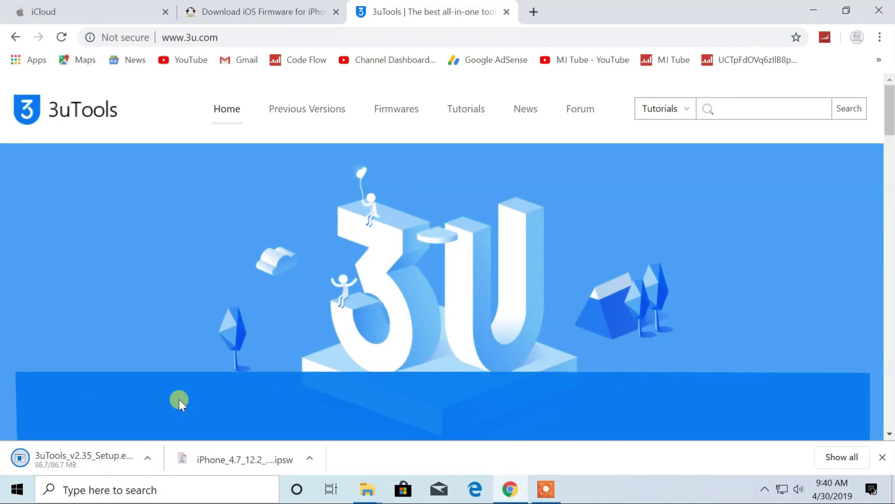
# Run 3uTools_v2.35_Setup.exe, install to the default location, then launch 3uTools.
pyautogui.click(83, 463)
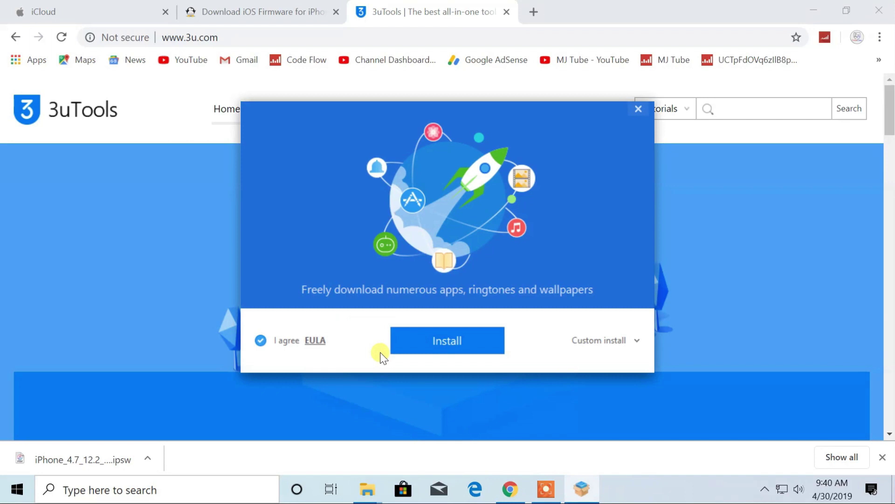
pyautogui.click(622, 345)
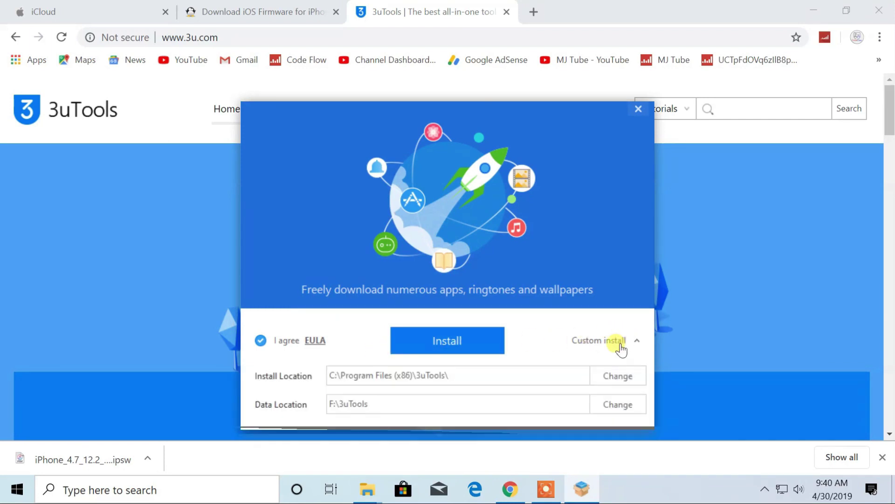
pyautogui.click(620, 345)
pyautogui.click(447, 346)
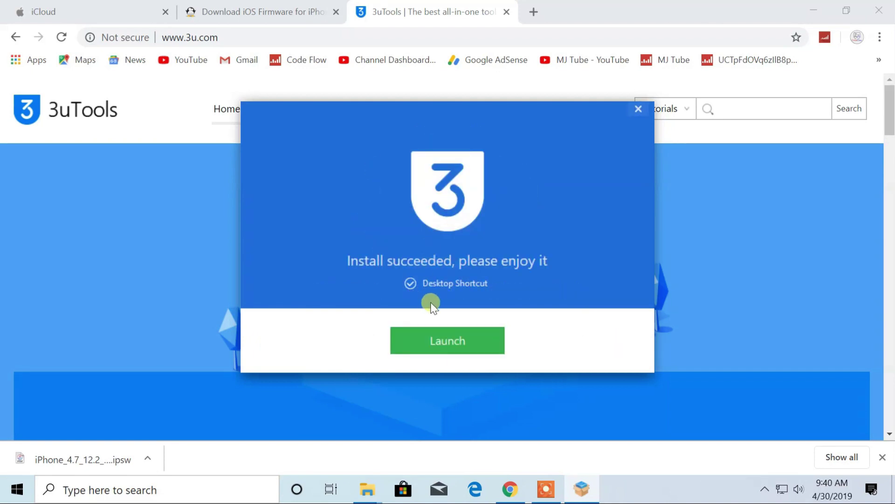
pyautogui.click(446, 340)
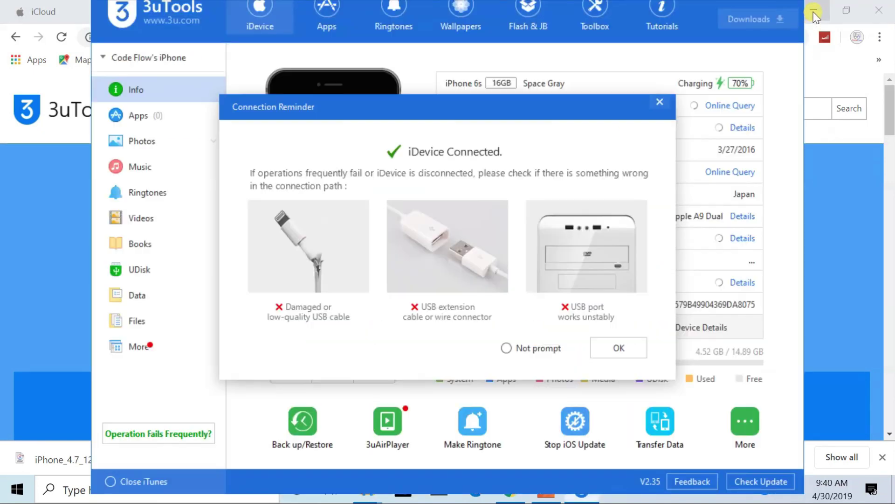
# Minimize Chrome, dismiss the 3uTools Connection Reminder, and maximize the 3uTools window.
pyautogui.click(815, 9)
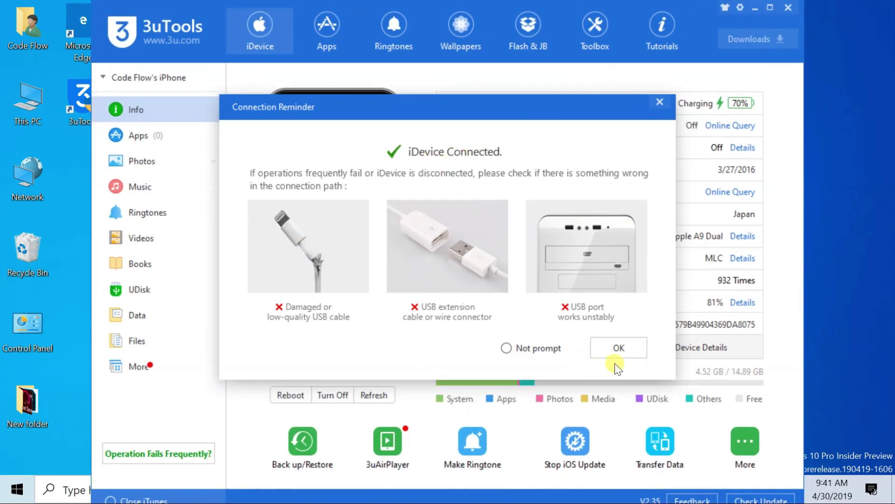
pyautogui.click(618, 349)
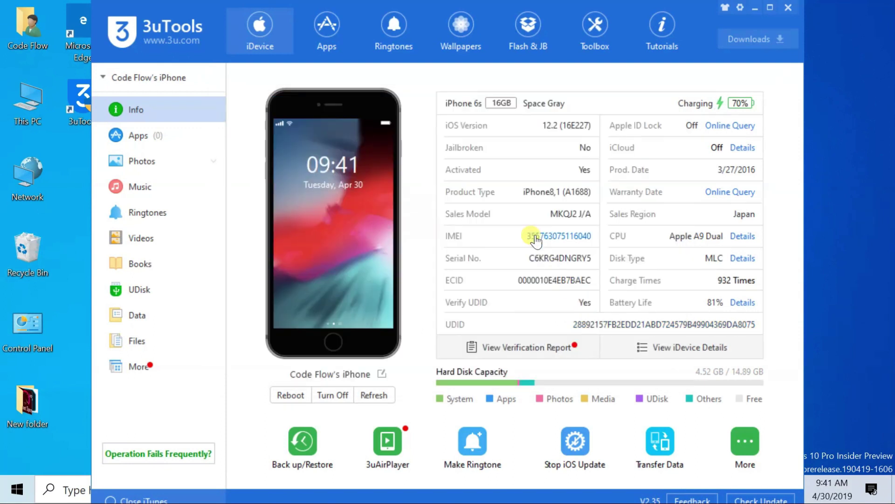
pyautogui.click(772, 10)
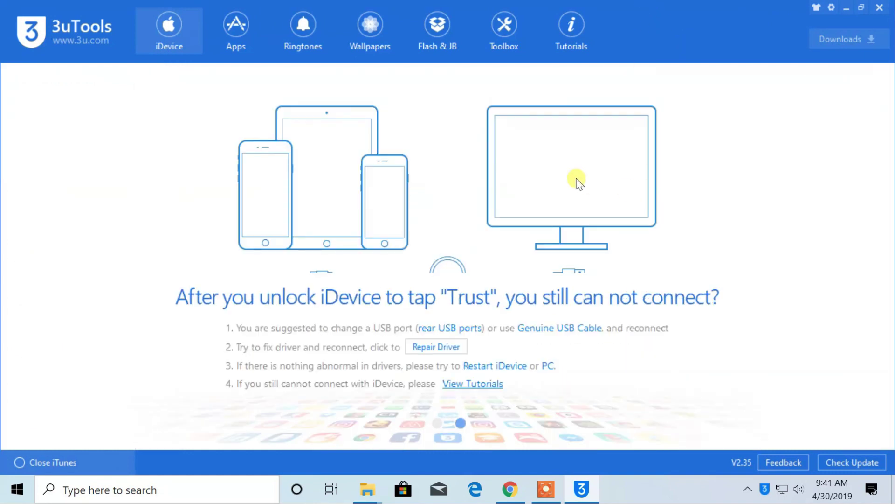
# Under Flash & JB > Pro Flash, import iPhone_4.7_12.2_16E227_Restore.ipsw from Downloads.
pyautogui.click(437, 33)
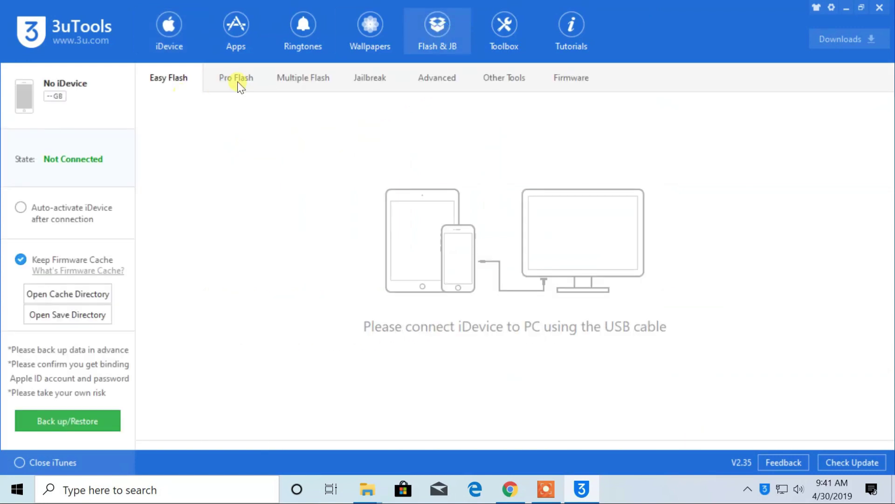
pyautogui.click(238, 83)
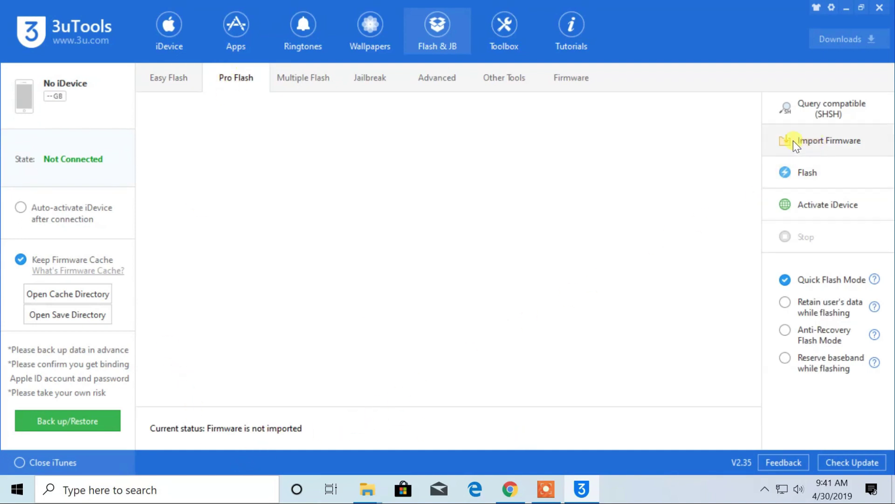
pyautogui.click(849, 139)
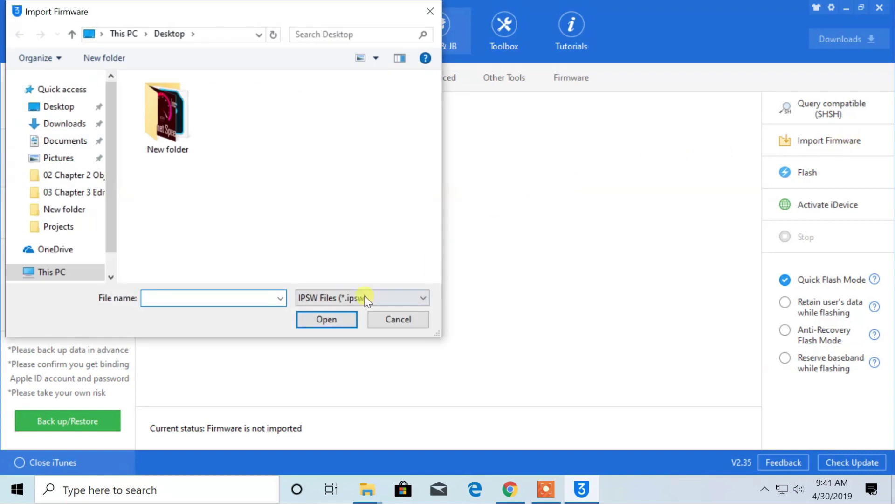
pyautogui.click(61, 124)
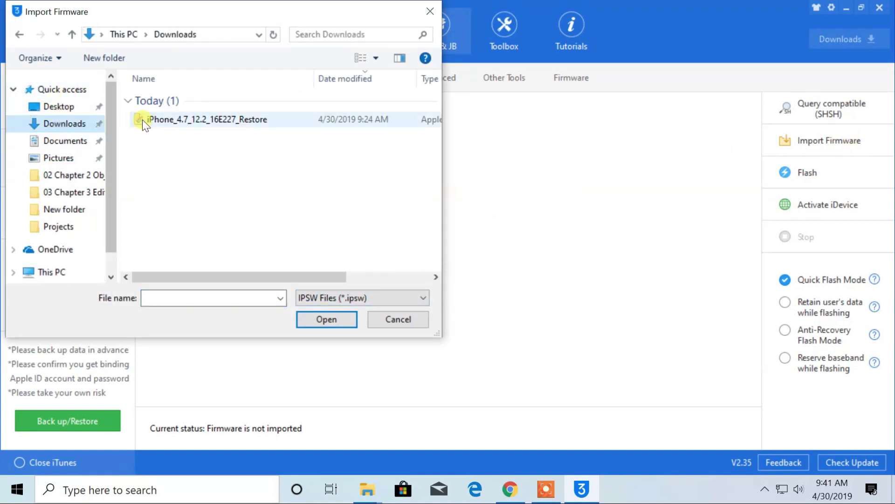
pyautogui.click(163, 119)
pyautogui.doubleClick(284, 119)
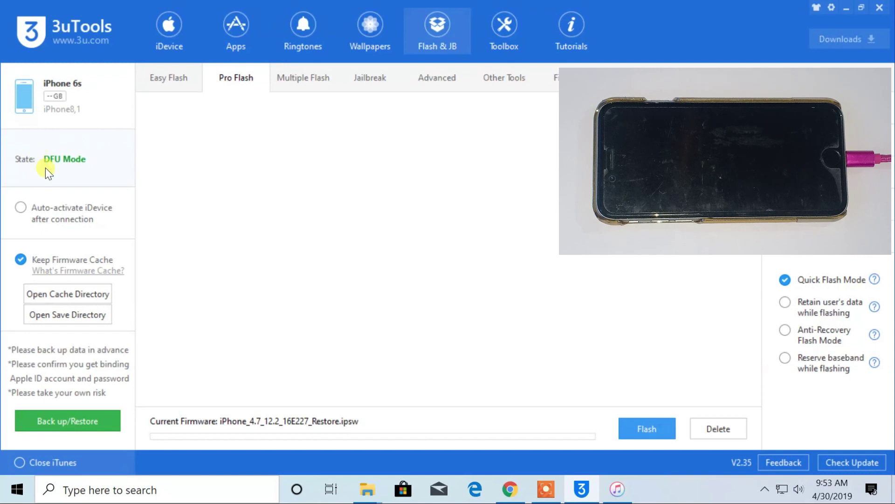
# Start flashing the iPhone 6s with the loaded iOS 12.2 firmware.
pyautogui.click(645, 432)
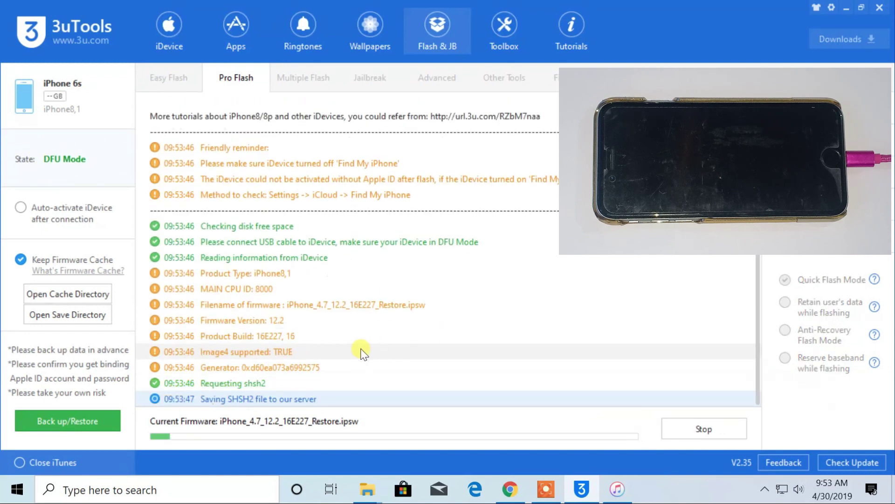